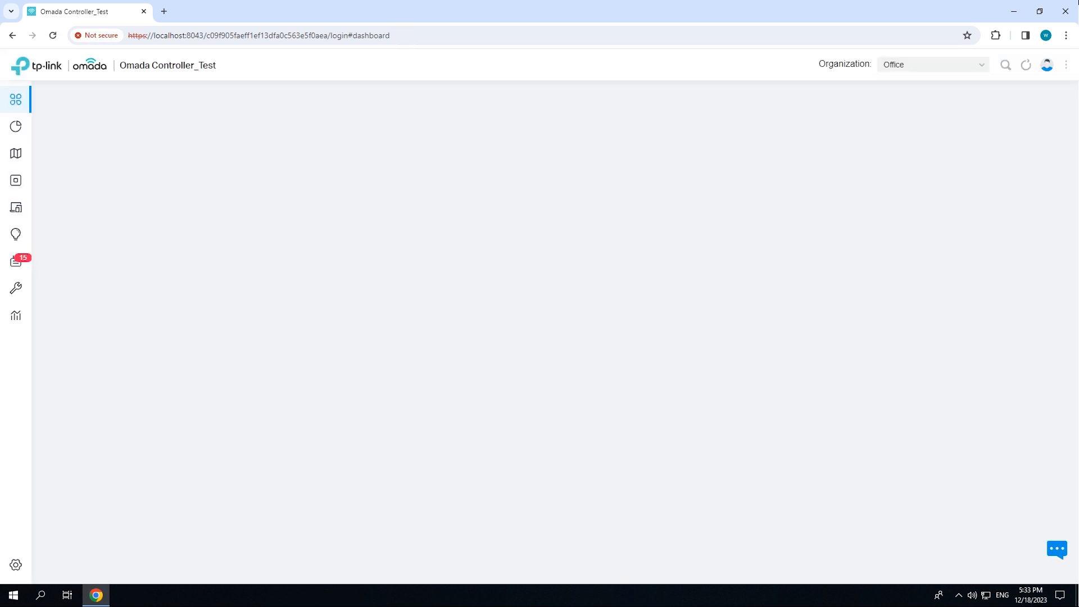
Open the office Wi-Fi wireless network for editing and enable its WLAN schedule
{"action": "left_click", "coordinate": [47, 565]}
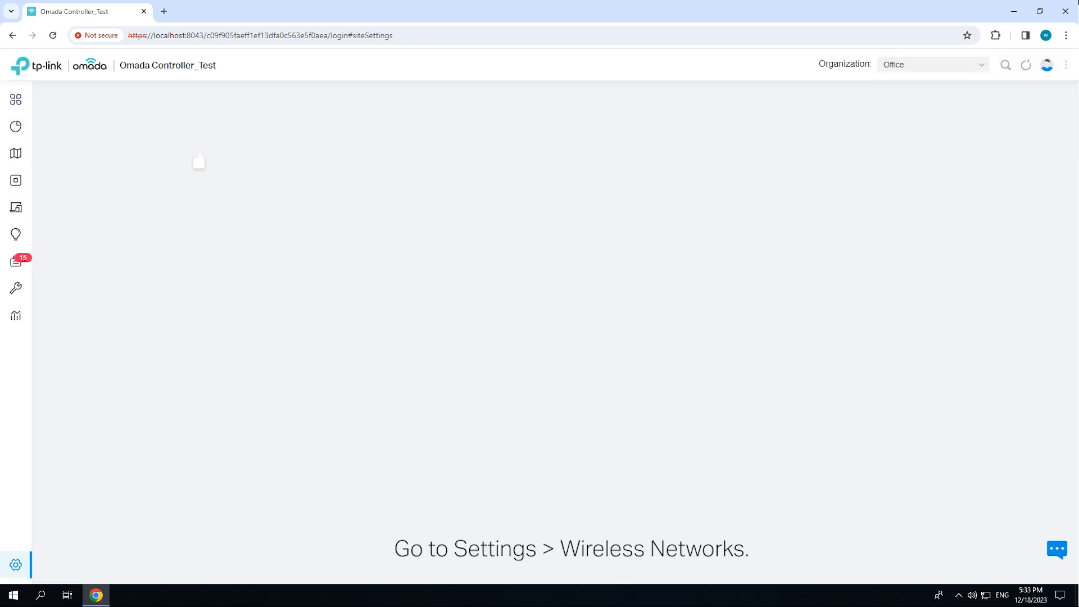
{"action": "left_click", "coordinate": [76, 174]}
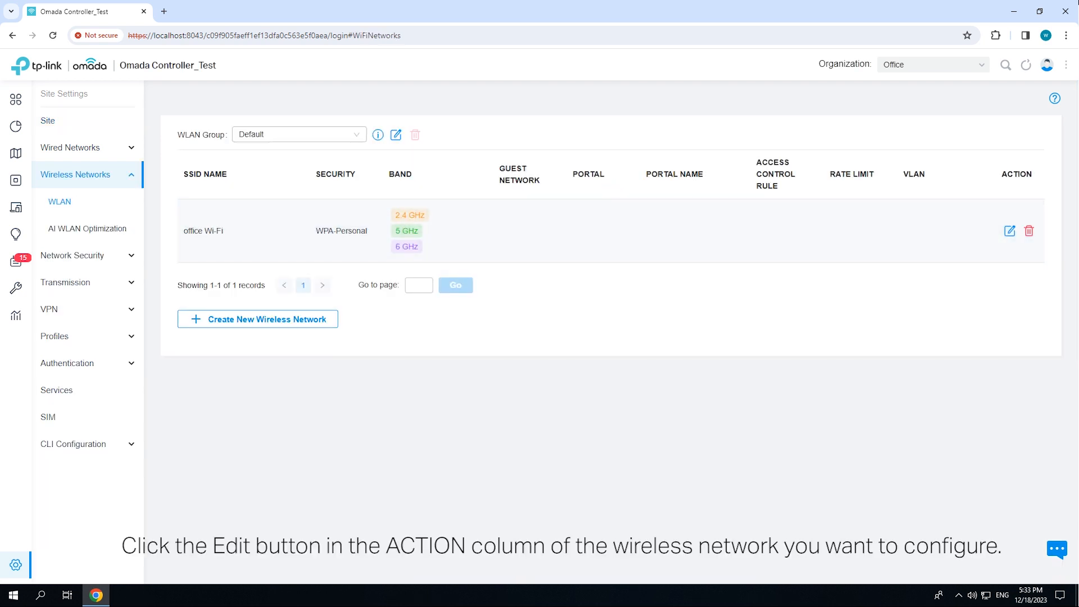
{"action": "left_click", "coordinate": [1009, 231]}
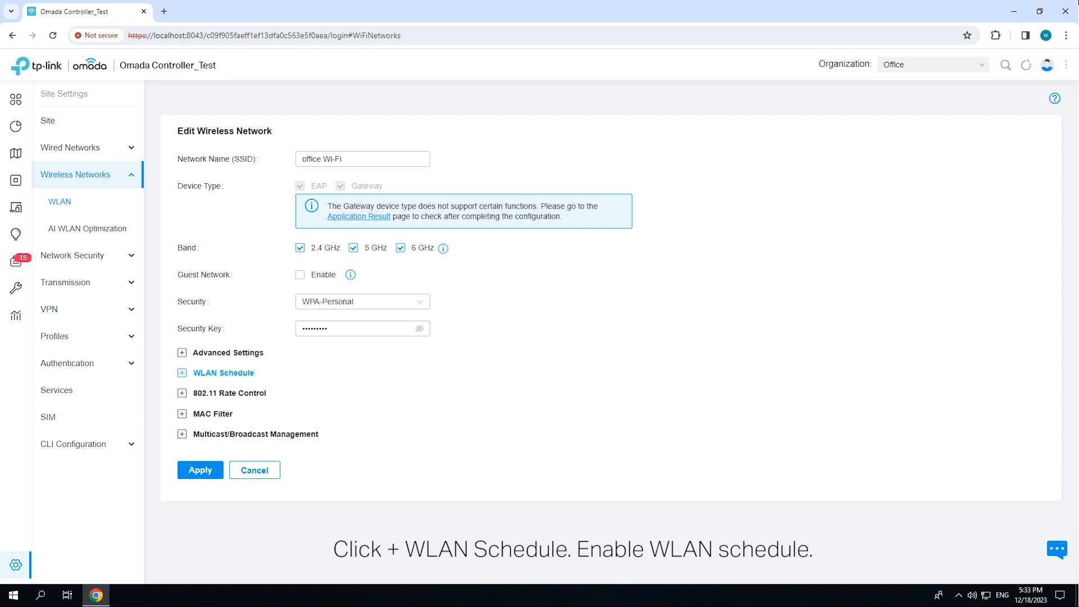
{"action": "left_click", "coordinate": [216, 374]}
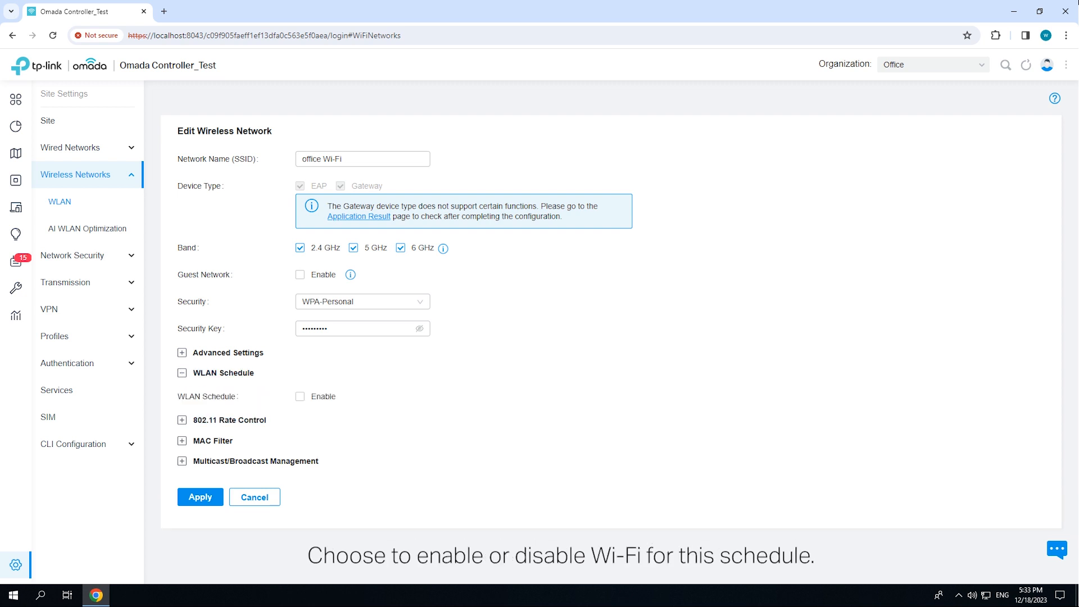
{"action": "left_click", "coordinate": [301, 397]}
{"action": "mouse_move", "coordinate": [356, 442]}
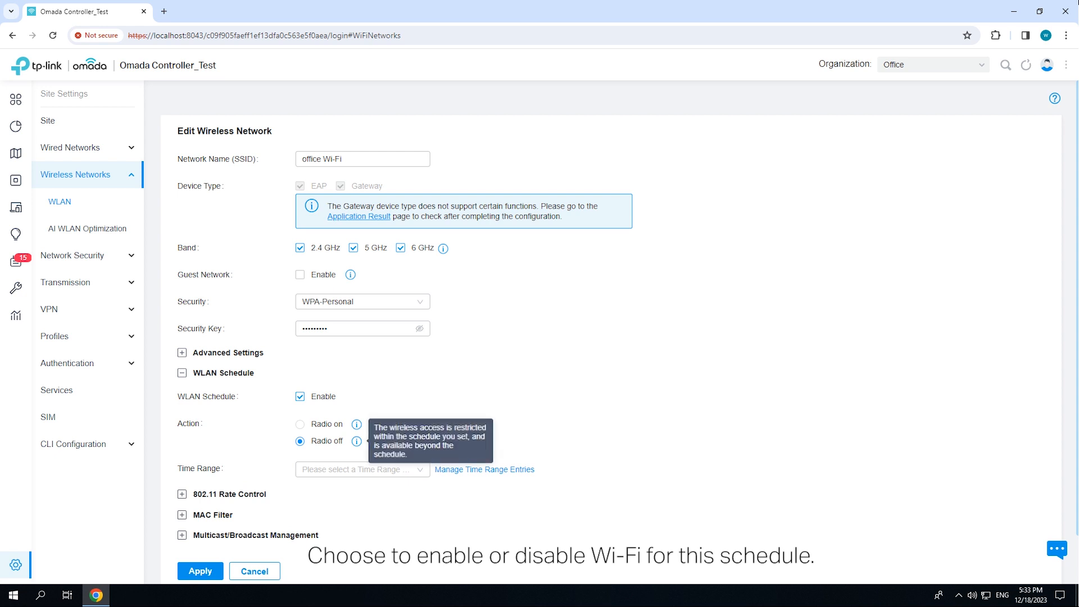
Create a Weekday time range entry named After Hours covering 06:00 pm to 12:00 am and 12:00 am to 08:00 am
{"action": "scroll", "coordinate": [356, 442], "scroll_direction": "down", "scroll_amount": 1}
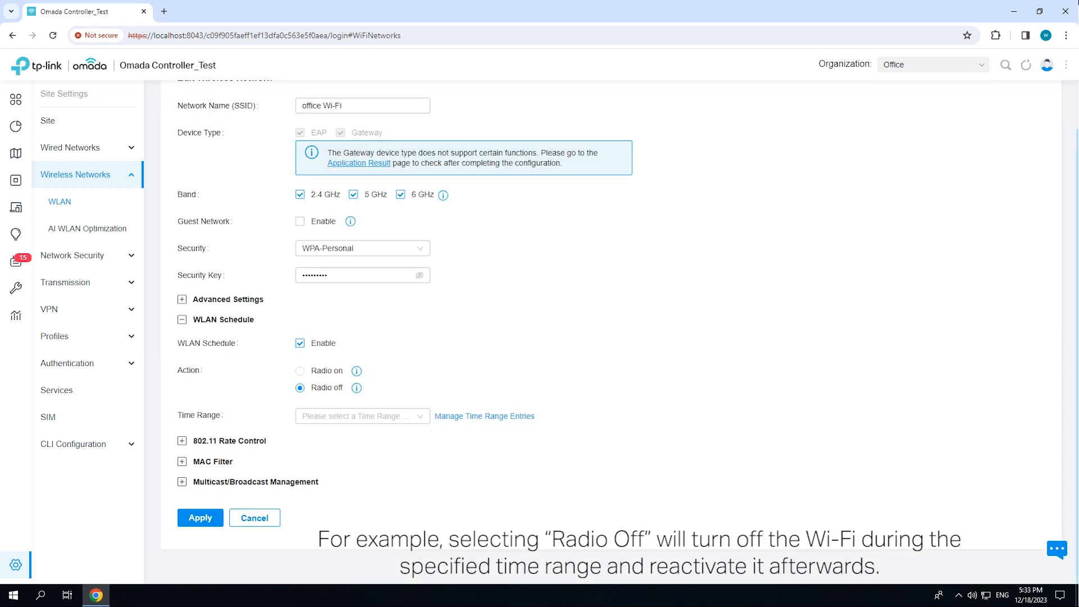
{"action": "left_click", "coordinate": [363, 416]}
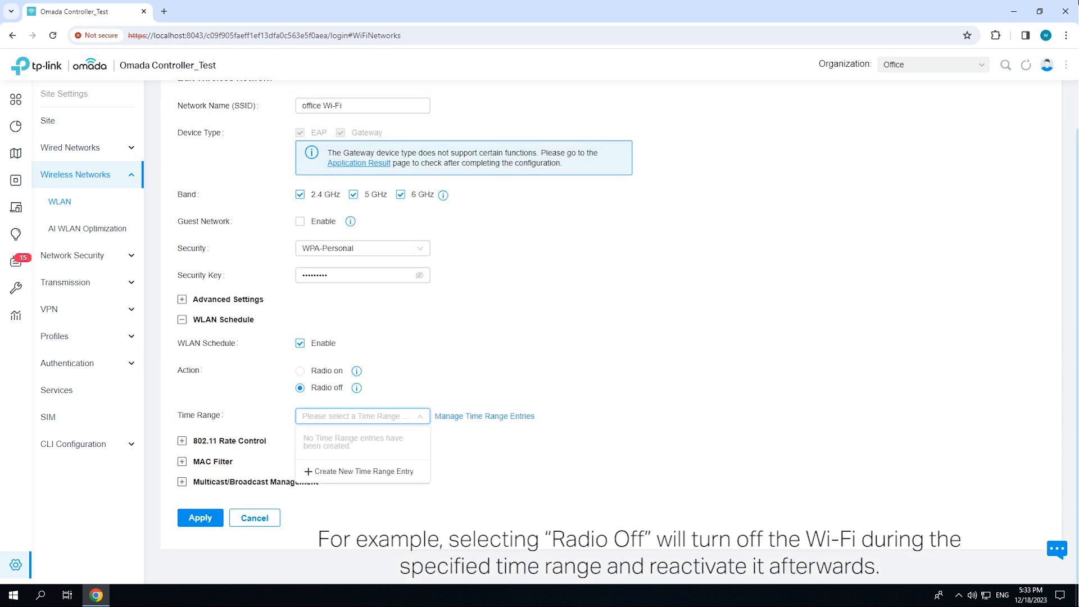
{"action": "left_click", "coordinate": [359, 472]}
{"action": "left_click", "coordinate": [512, 229]}
{"action": "type", "text": "After Hours"}
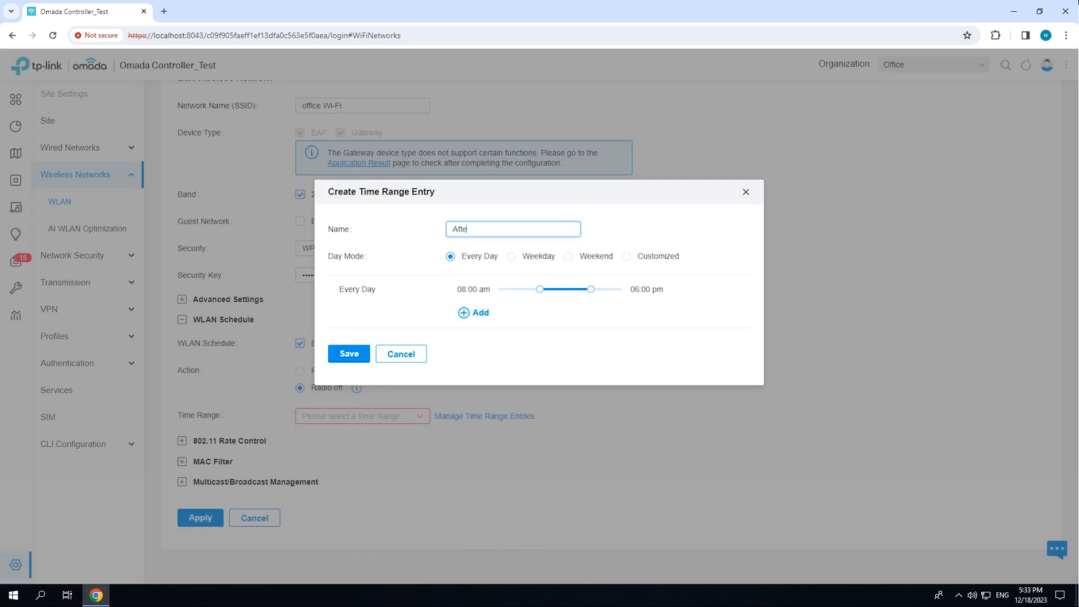
{"action": "left_click", "coordinate": [511, 257]}
{"action": "left_click_drag", "start_coordinate": [540, 290], "coordinate": [499, 301]}
{"action": "left_click", "coordinate": [473, 313]}
{"action": "left_click", "coordinate": [349, 366]}
Assign the After Hours time range to the WLAN schedule and apply the wireless network settings
{"action": "left_click", "coordinate": [363, 417]}
{"action": "left_click", "coordinate": [325, 435]}
{"action": "scroll", "coordinate": [360, 434], "scroll_direction": "down", "scroll_amount": 2}
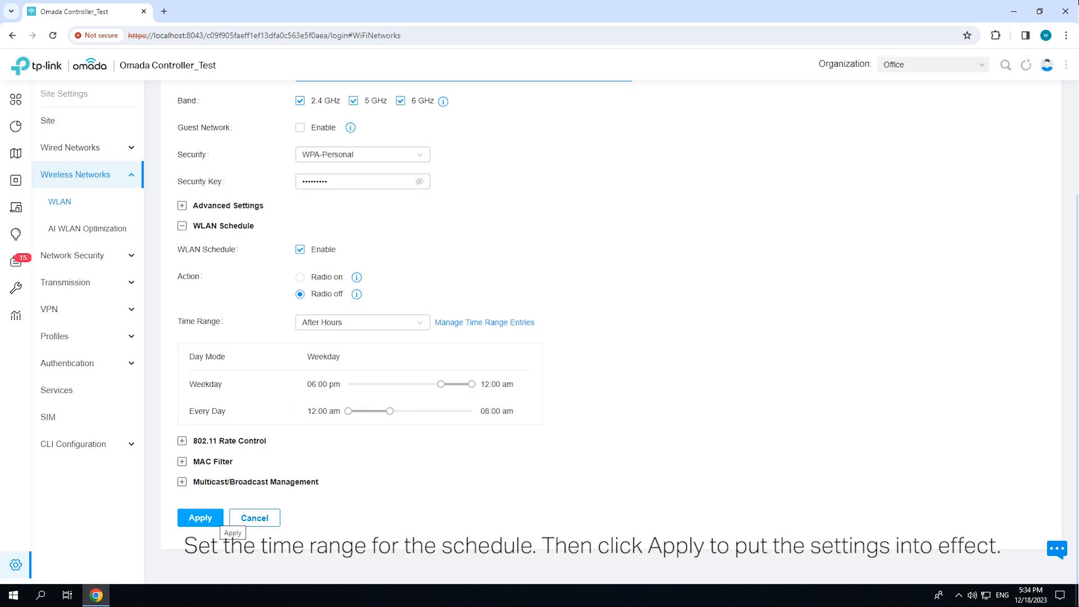
{"action": "left_click", "coordinate": [200, 518]}
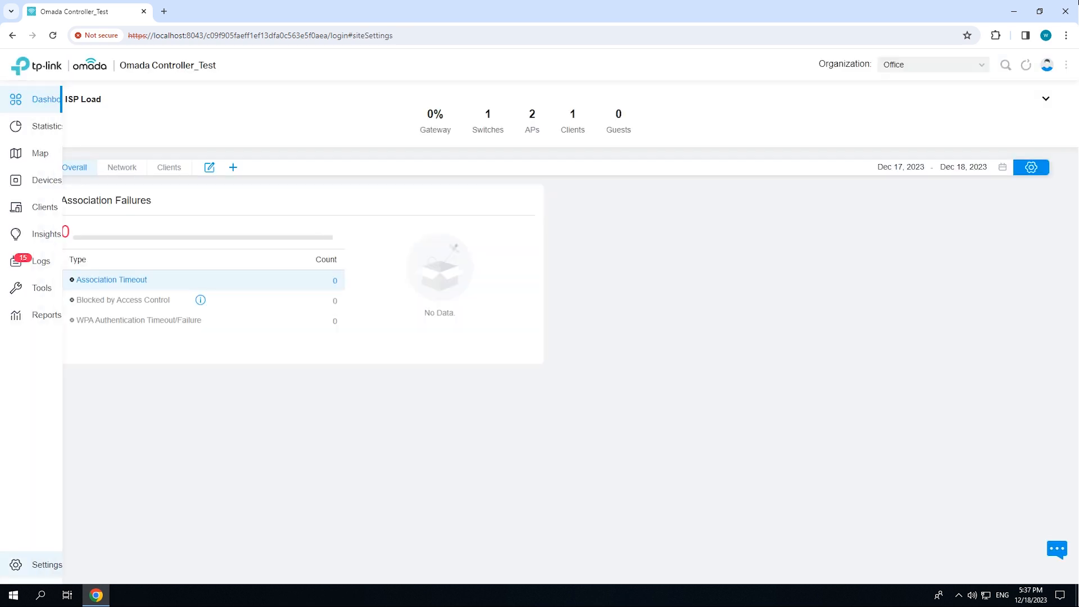
Start a new port schedule in the site's services settings and name it Work Time
{"action": "left_click", "coordinate": [15, 565]}
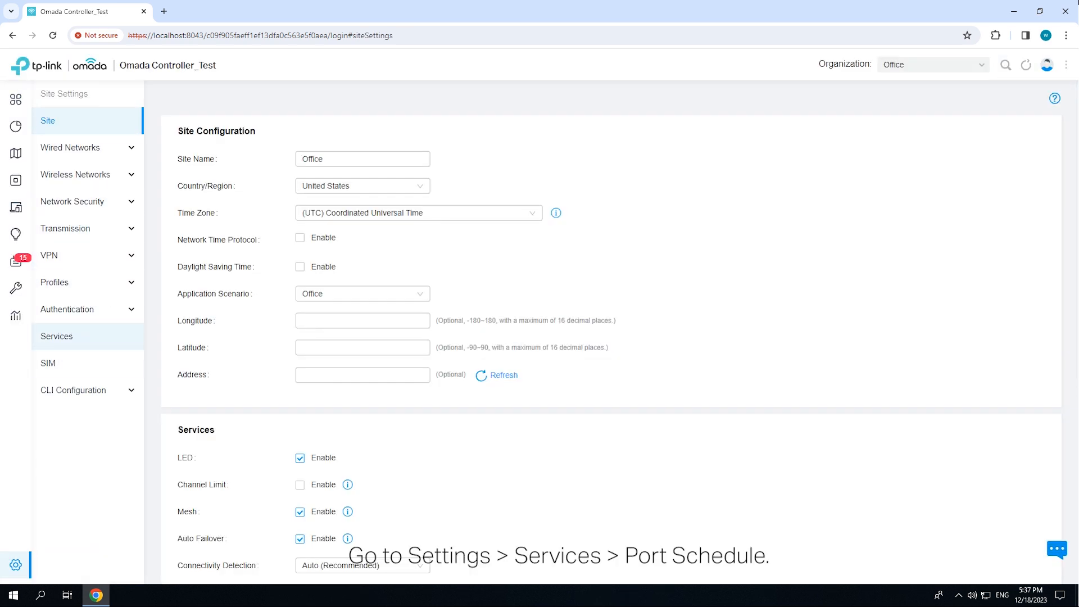
{"action": "left_click", "coordinate": [56, 336]}
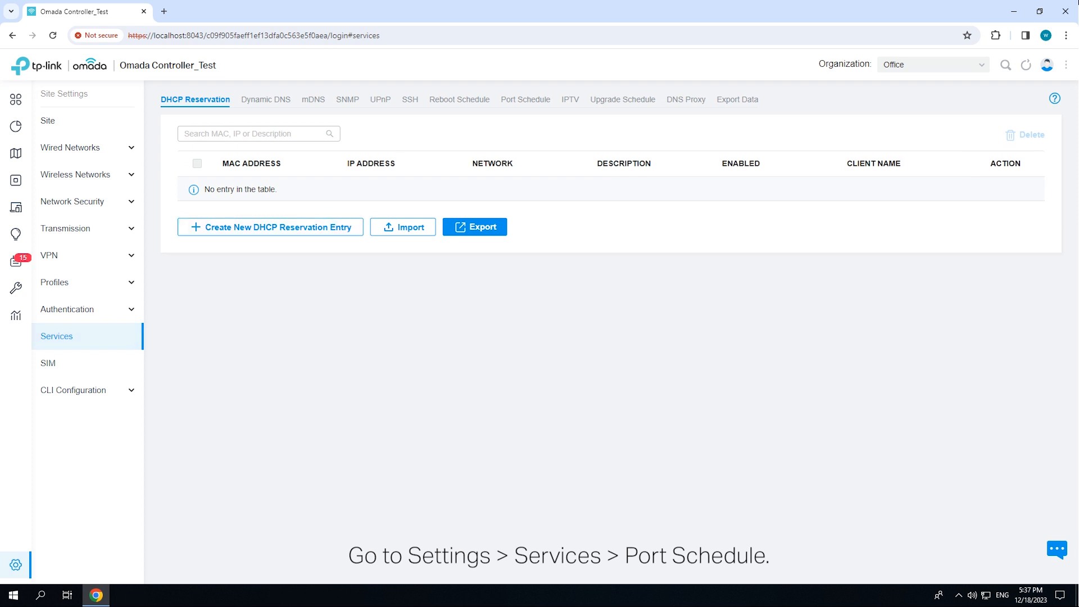
{"action": "left_click", "coordinate": [526, 100]}
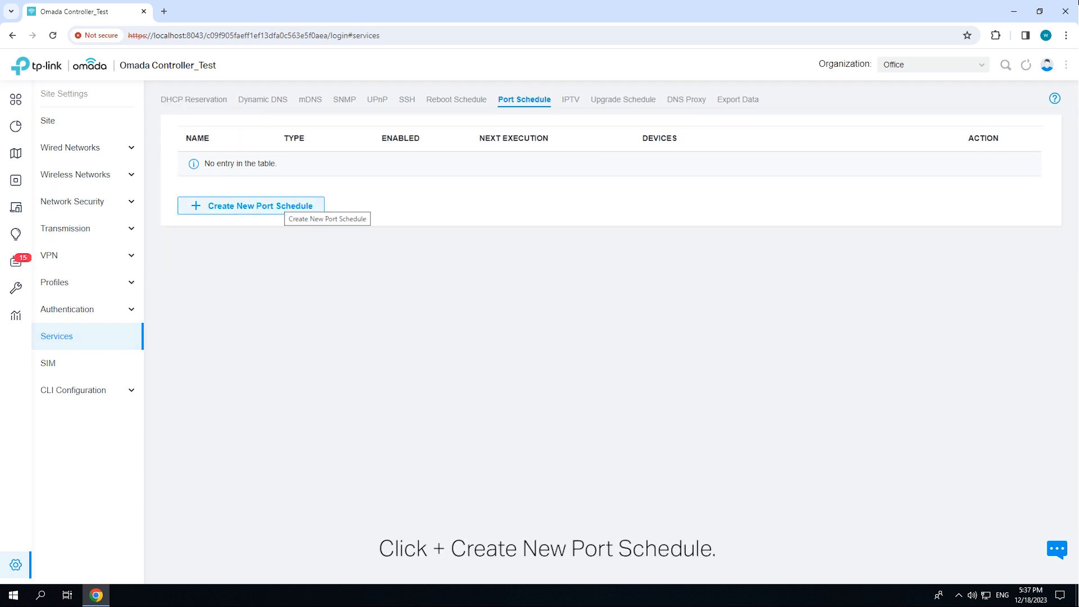
{"action": "left_click", "coordinate": [279, 206]}
{"action": "left_click", "coordinate": [363, 159]}
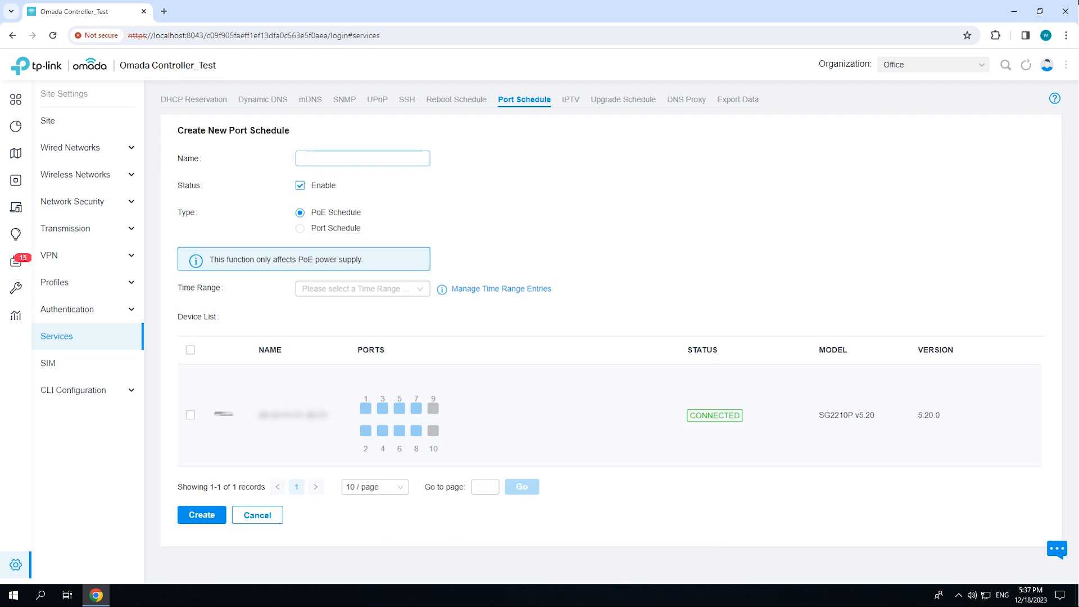
{"action": "type", "text": "Wokr"}
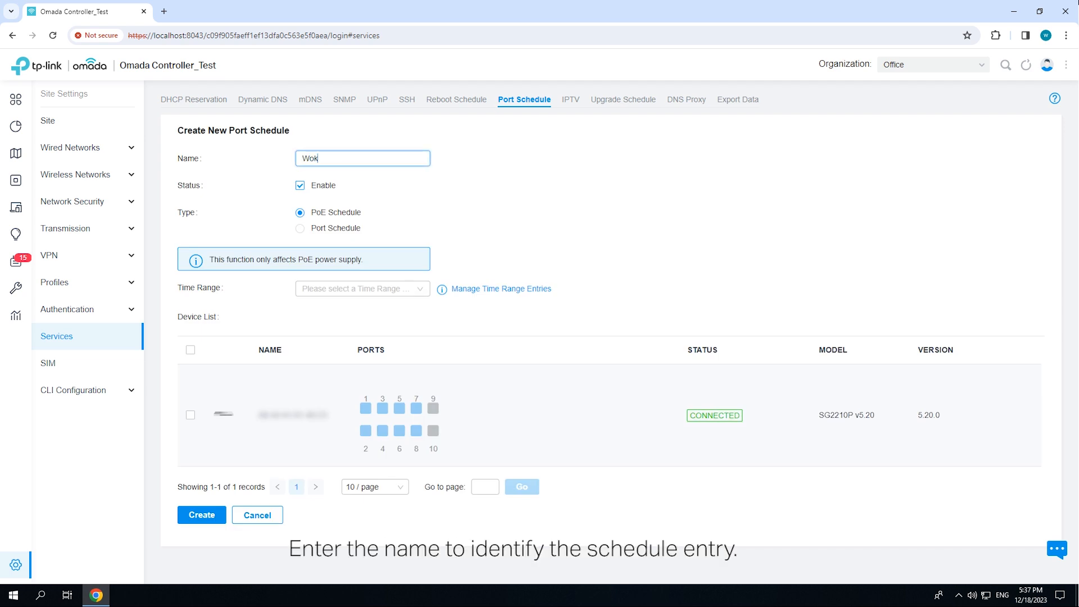
{"action": "key", "text": "BackSpace"}
{"action": "key", "text": "BackSpace"}
{"action": "type", "text": "rk Time"}
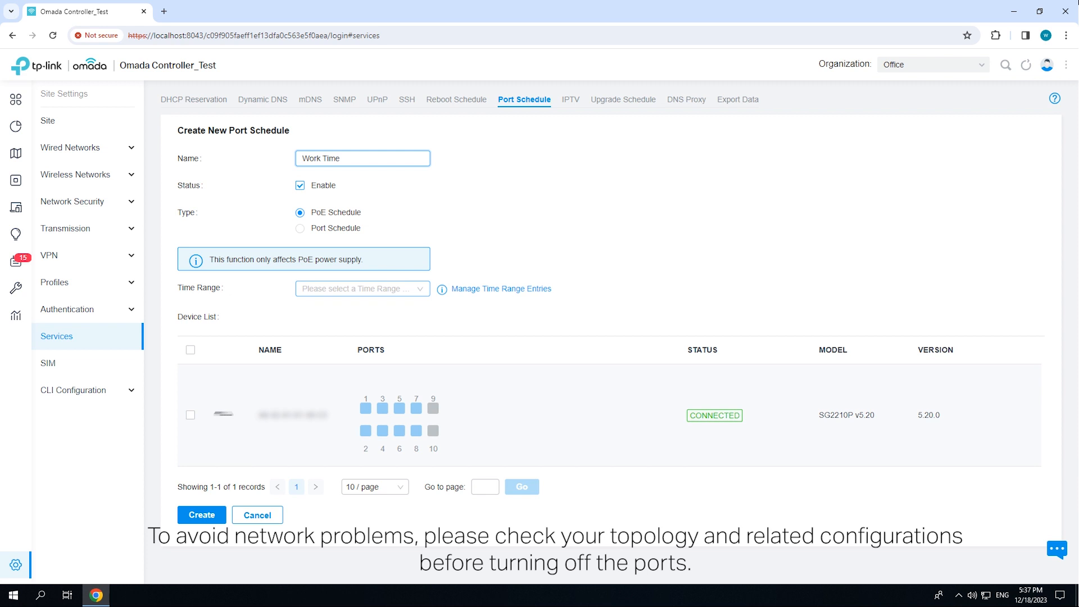
Create a Weekday time range entry named PoE On from 08:00 am to 06:00 pm for the port schedule
{"action": "left_click", "coordinate": [363, 289]}
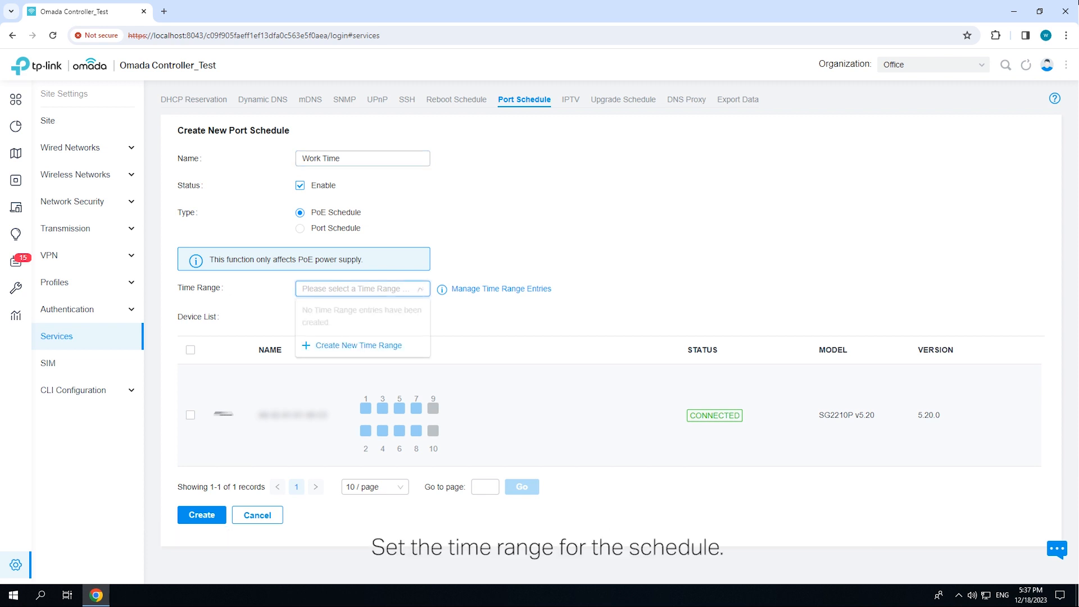
{"action": "left_click", "coordinate": [358, 344]}
{"action": "left_click", "coordinate": [514, 229]}
{"action": "type", "text": "PoE On"}
{"action": "left_click", "coordinate": [511, 255]}
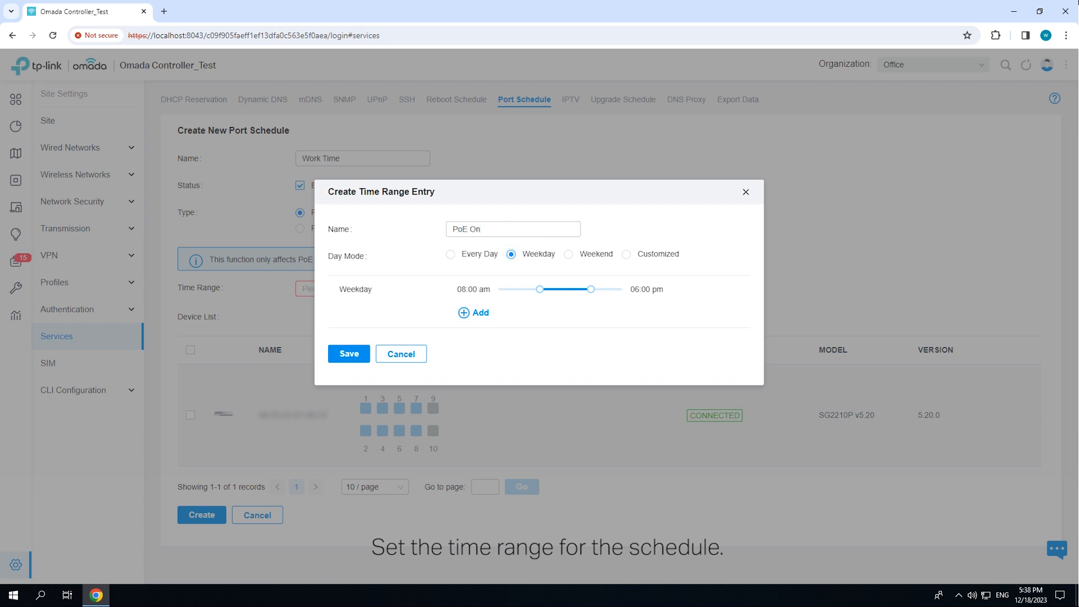
{"action": "left_click", "coordinate": [349, 353]}
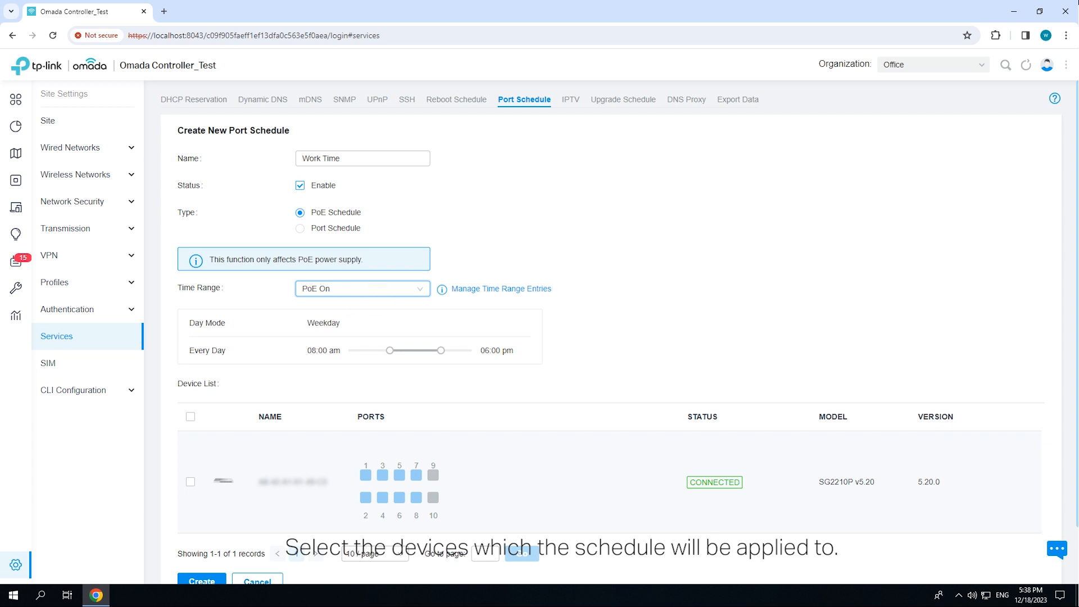
Select ports 1 to 8 of the SG2210P switch for the PoE schedule and create the schedule
{"action": "scroll", "coordinate": [611, 338], "scroll_direction": "down", "scroll_amount": 1}
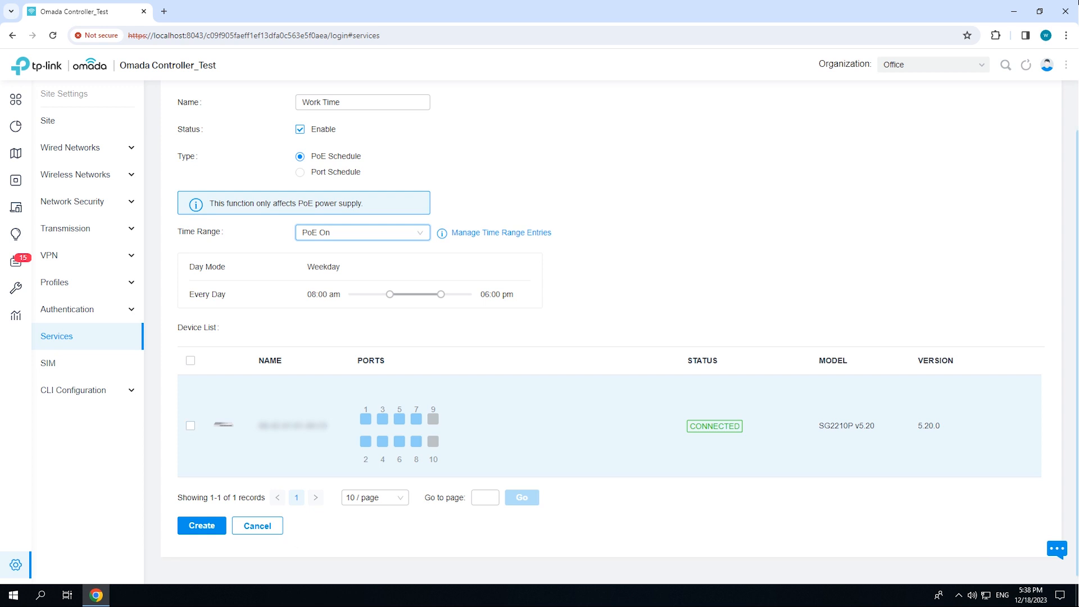
{"action": "left_click", "coordinate": [366, 419]}
{"action": "left_click", "coordinate": [383, 419]}
{"action": "left_click", "coordinate": [400, 419]}
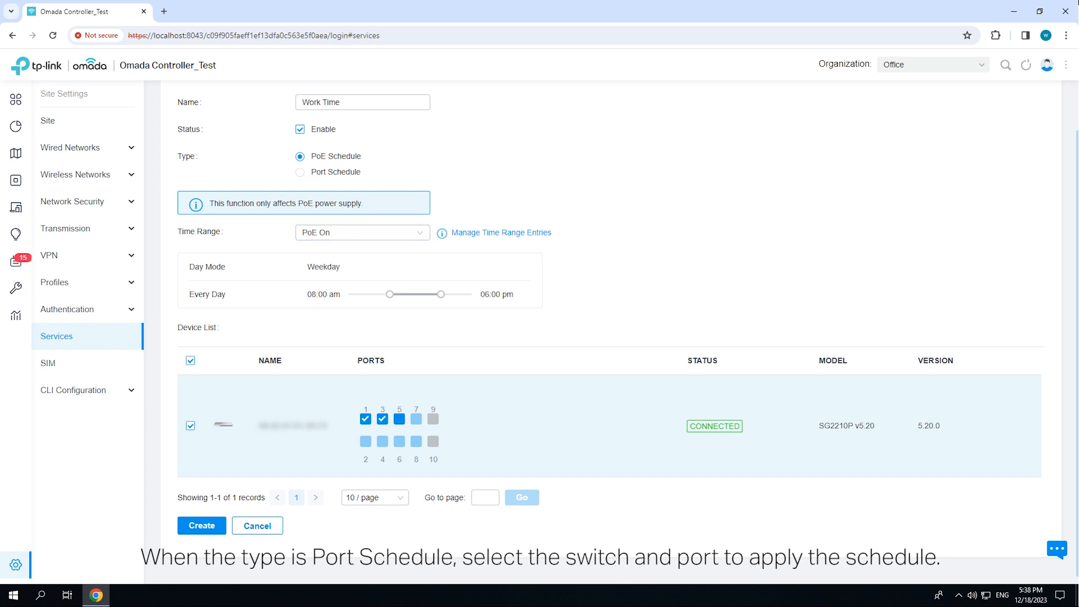
{"action": "left_click", "coordinate": [417, 420]}
{"action": "left_click", "coordinate": [366, 441]}
{"action": "left_click", "coordinate": [383, 441]}
{"action": "left_click", "coordinate": [400, 441]}
{"action": "left_click", "coordinate": [417, 441]}
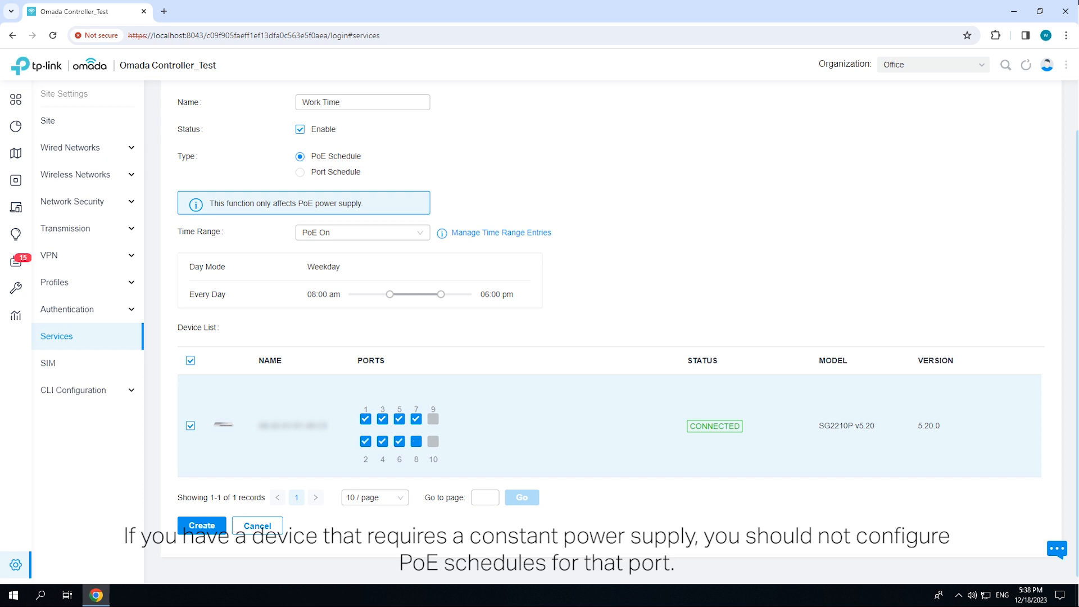
{"action": "scroll", "coordinate": [562, 338], "scroll_direction": "down", "scroll_amount": 1}
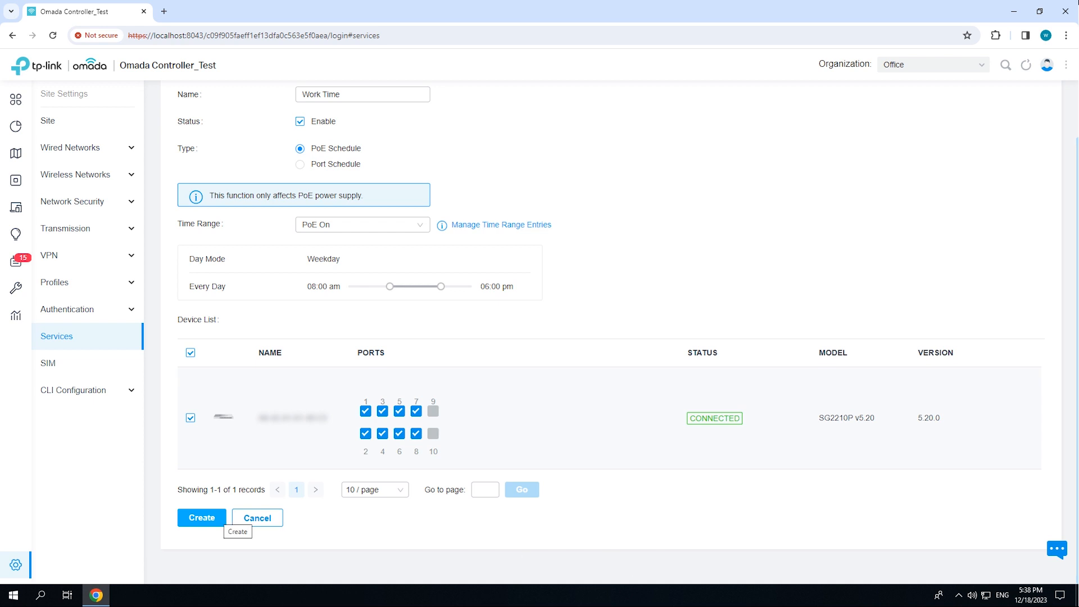
{"action": "left_click", "coordinate": [202, 517]}
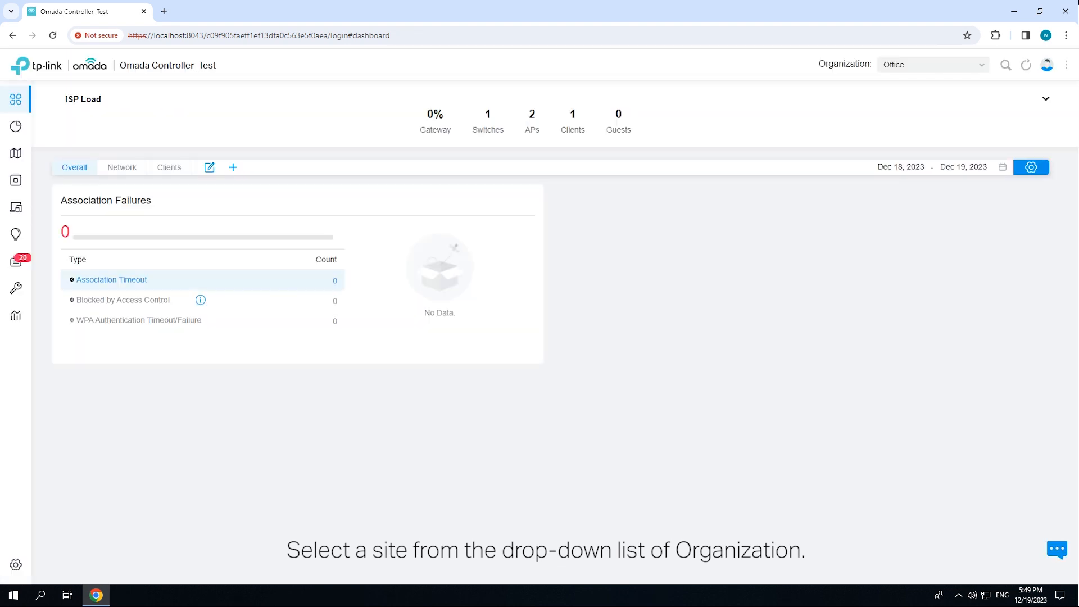
Start a new upgrade schedule in the site's services settings and name it Upgrade EAP
{"action": "left_click", "coordinate": [47, 565]}
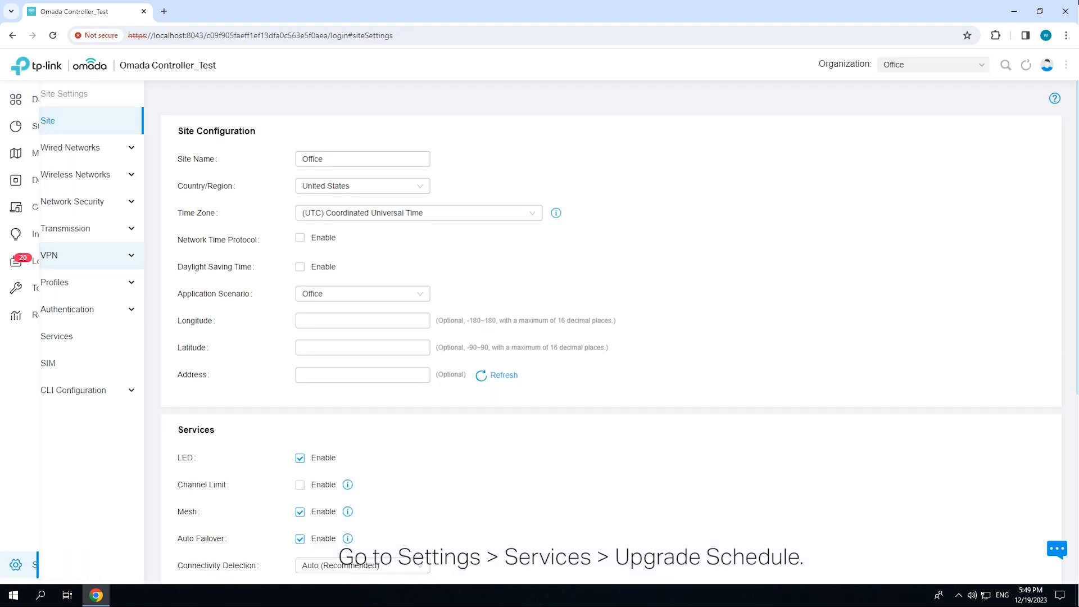
{"action": "left_click", "coordinate": [56, 336]}
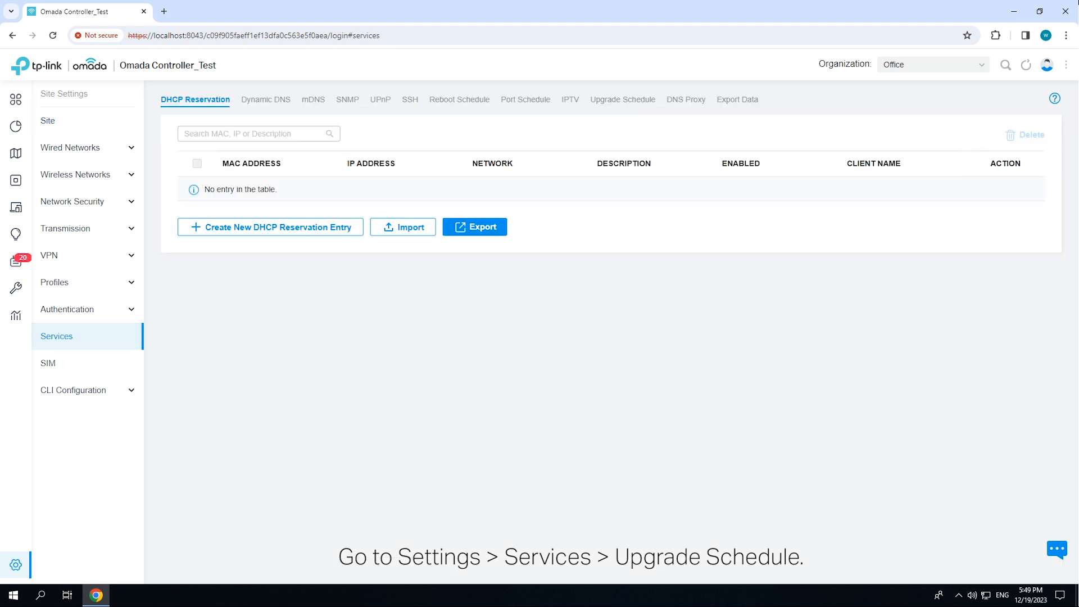
{"action": "left_click", "coordinate": [622, 99]}
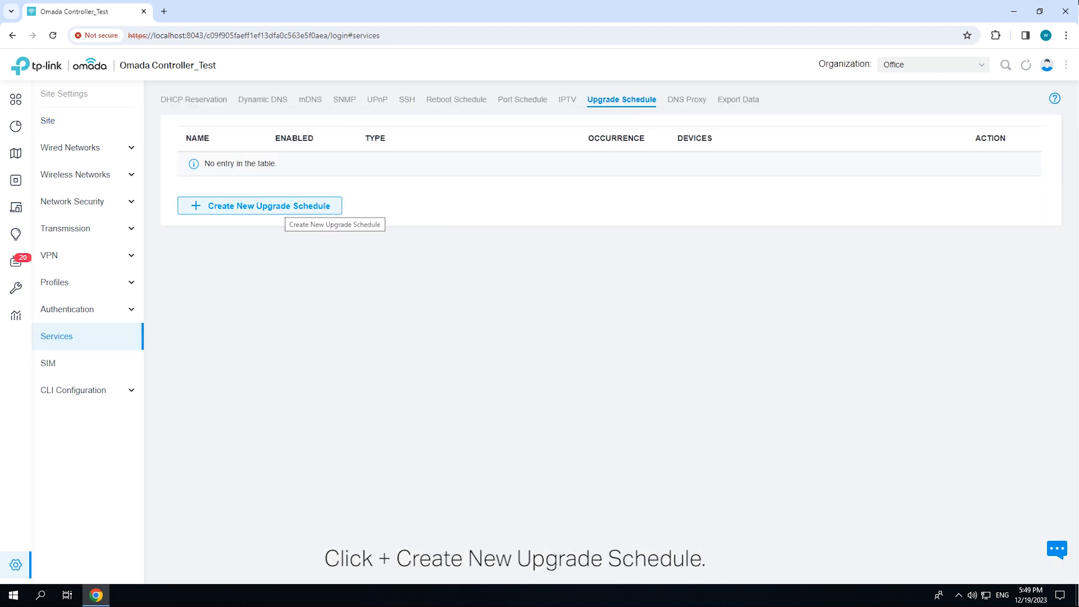
{"action": "left_click", "coordinate": [258, 204]}
{"action": "left_click", "coordinate": [362, 159]}
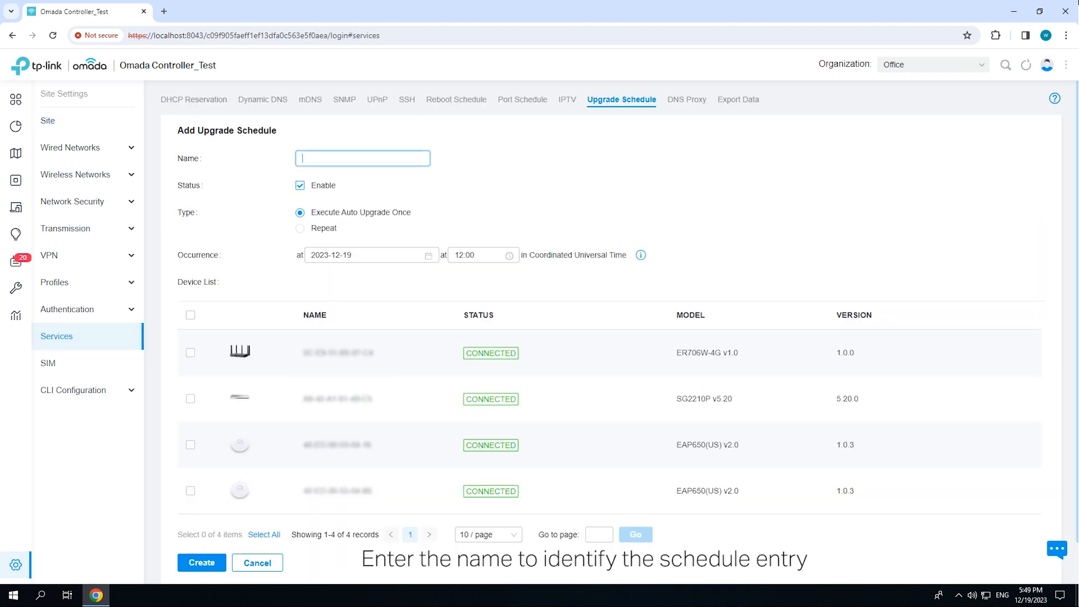
{"action": "type", "text": "Upgrade EAP"}
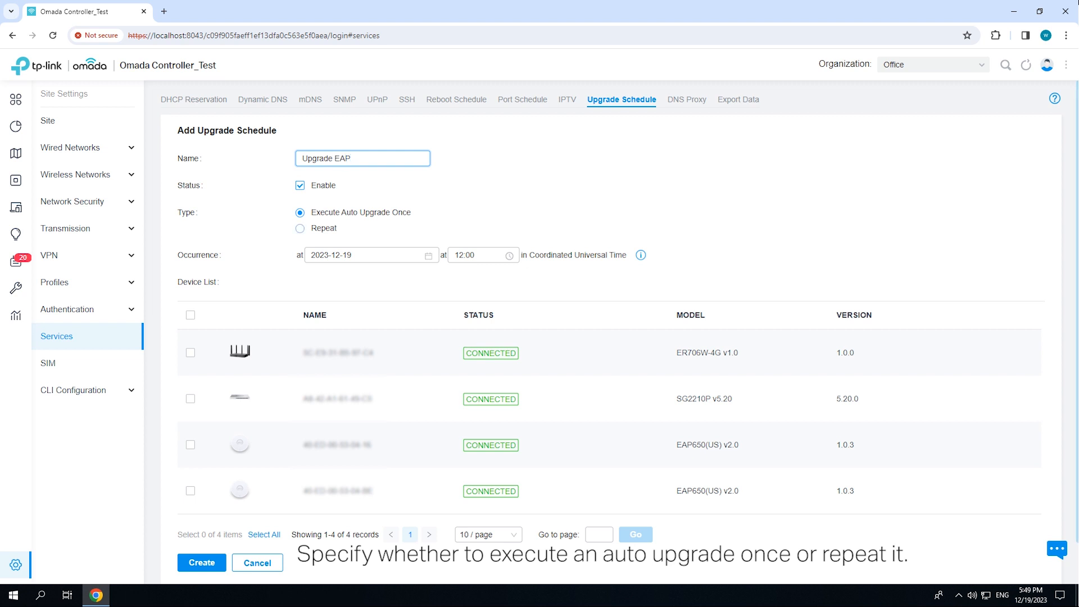
Set the upgrade schedule to repeat every month on day 1 at 00:00
{"action": "left_click", "coordinate": [300, 228]}
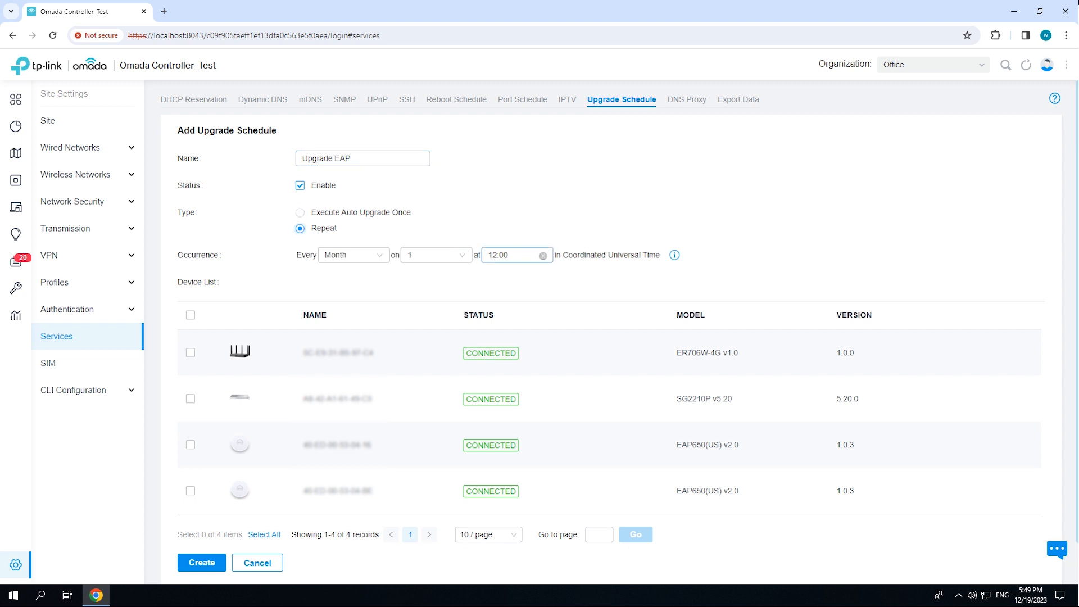
{"action": "left_click", "coordinate": [511, 255]}
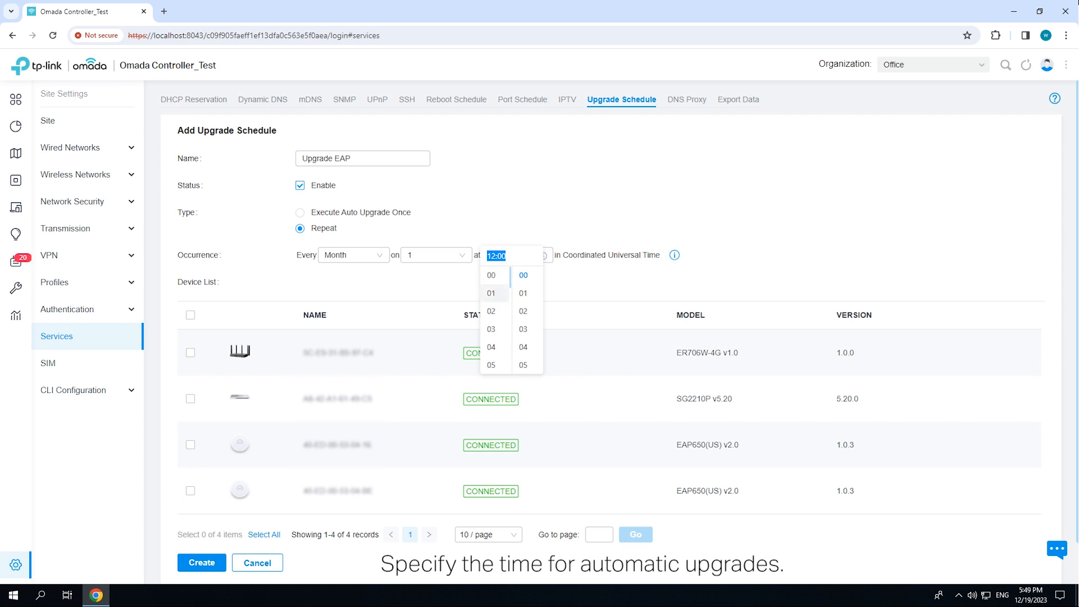
{"action": "left_click", "coordinate": [492, 275]}
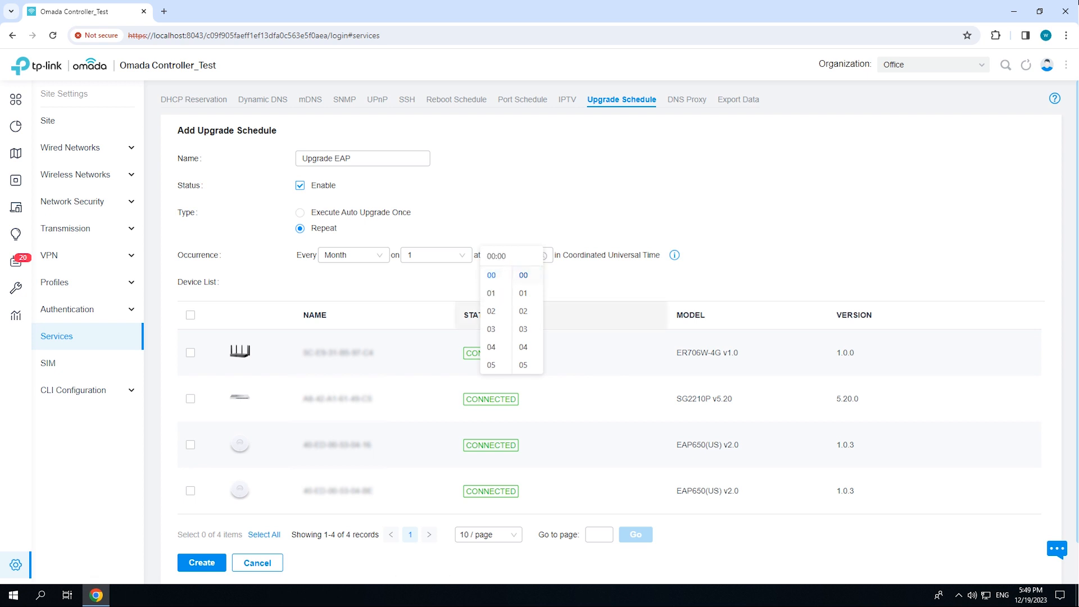
{"action": "key", "text": "Escape"}
Select both EAP650(US) access points for the upgrade and create the schedule
{"action": "left_click", "coordinate": [191, 445]}
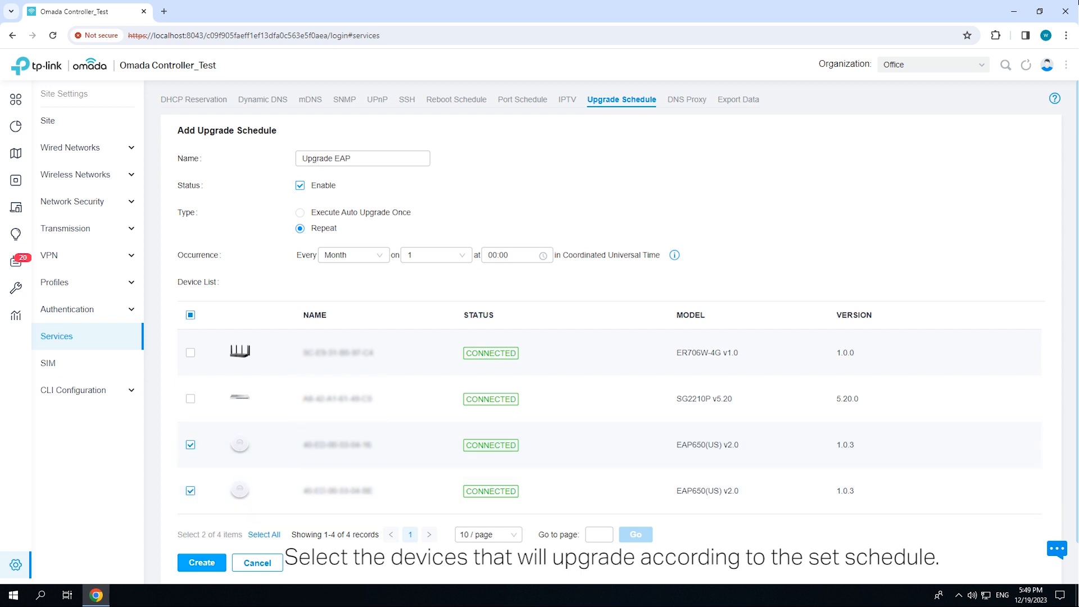
{"action": "left_click", "coordinate": [203, 562]}
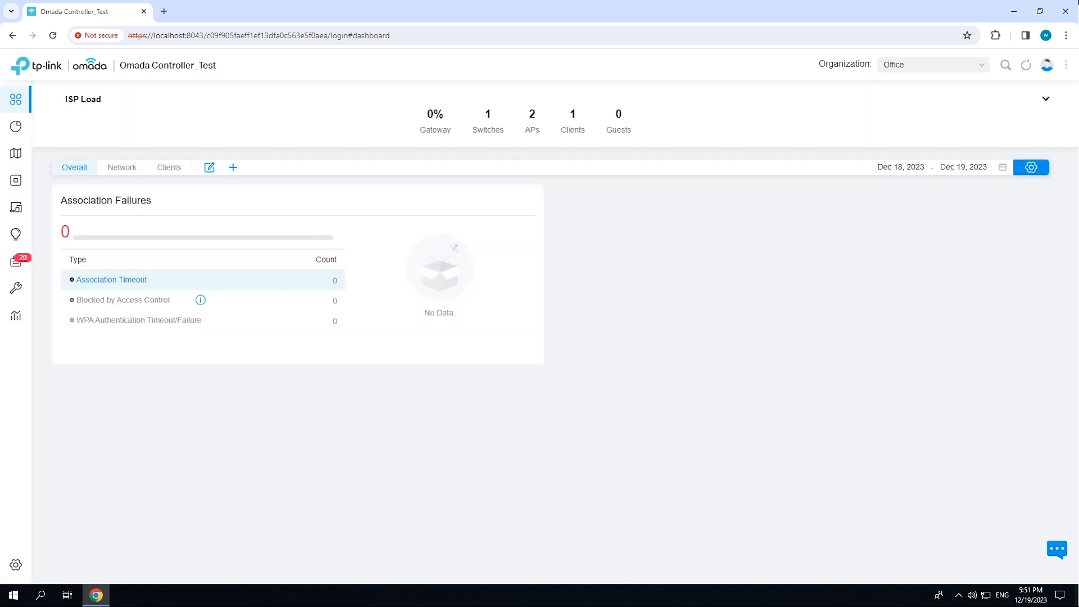
Start a new reboot schedule in the site's services settings and name it Reboot EAP
{"action": "left_click", "coordinate": [16, 565]}
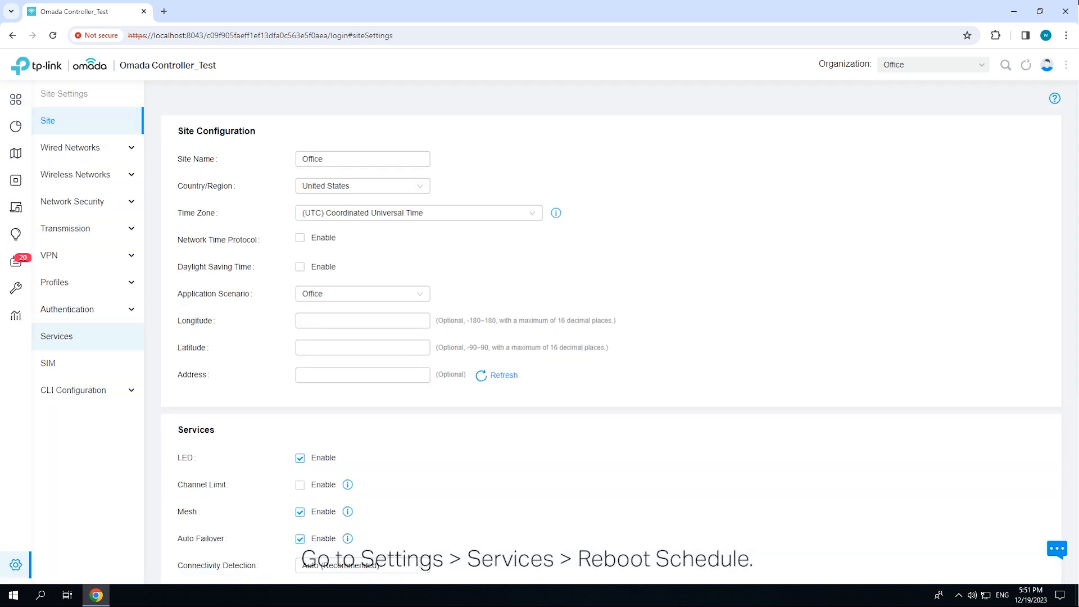
{"action": "left_click", "coordinate": [68, 336]}
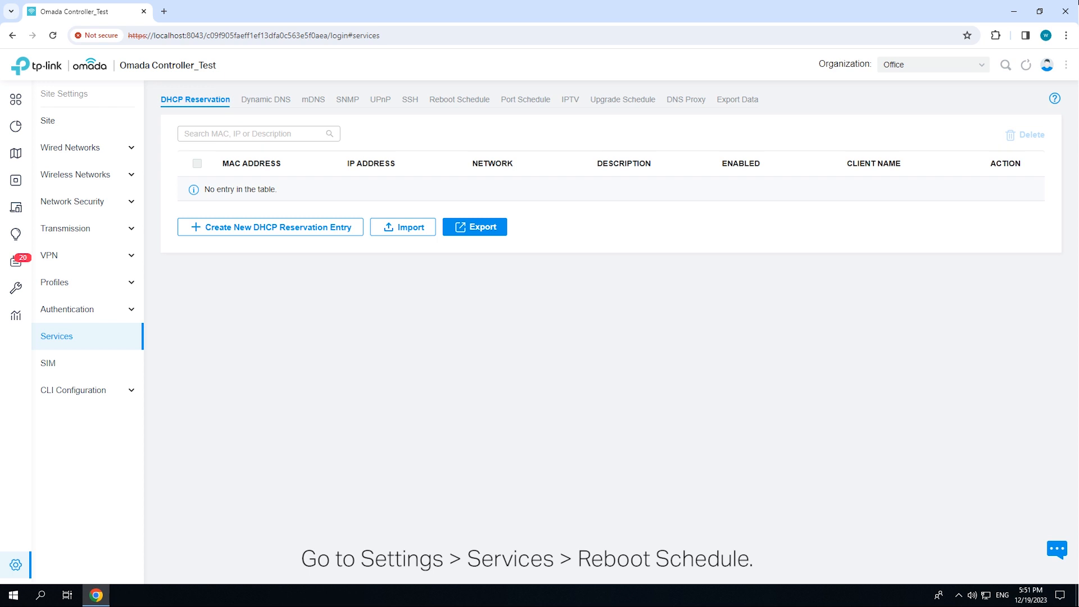
{"action": "left_click", "coordinate": [460, 99]}
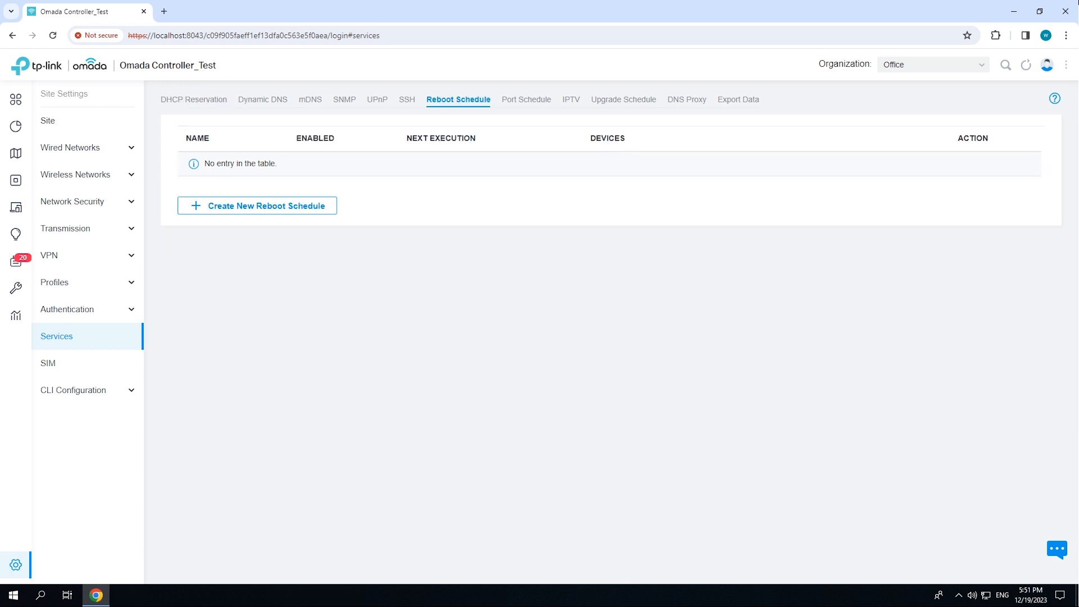
{"action": "left_click", "coordinate": [257, 206]}
{"action": "left_click", "coordinate": [363, 159]}
{"action": "type", "text": "Reboot"}
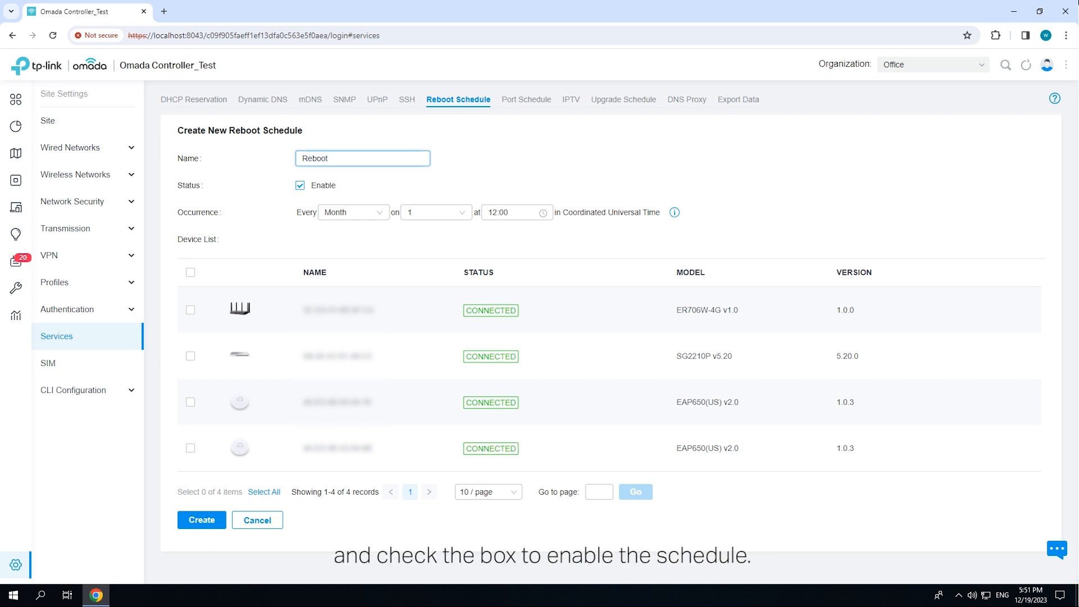
{"action": "type", "text": " EAP"}
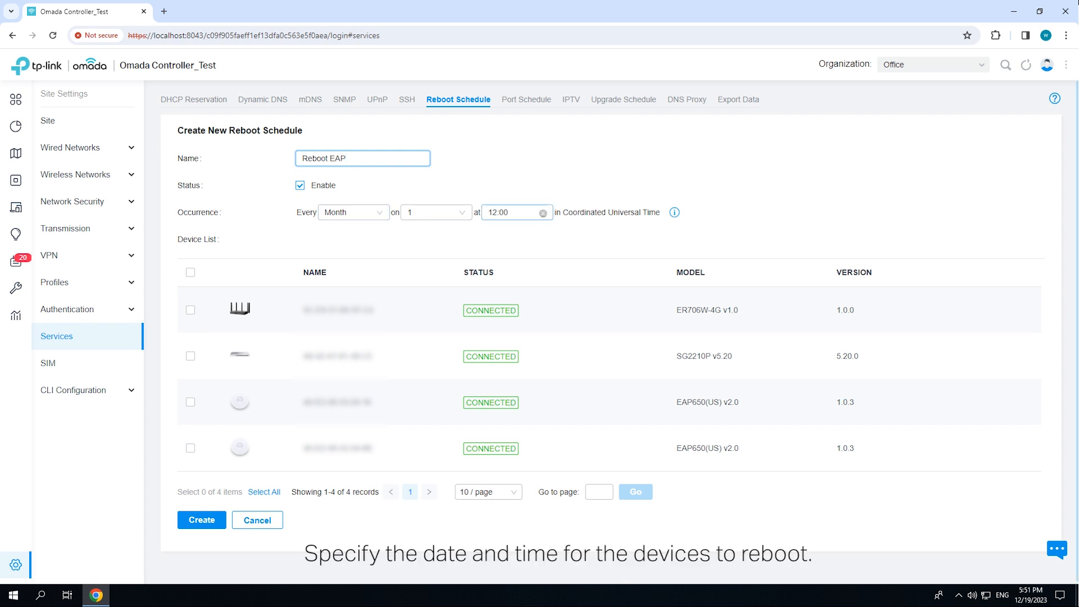
Set the reboot time to 00:00, select both EAP650(US) access points and create the schedule
{"action": "left_click", "coordinate": [508, 213]}
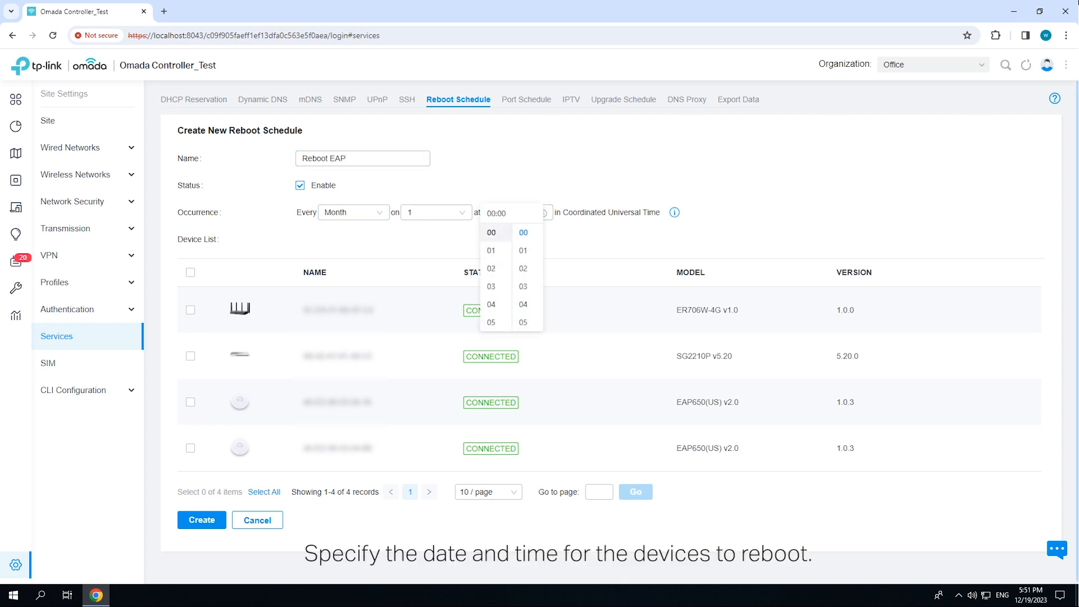
{"action": "left_click", "coordinate": [607, 240]}
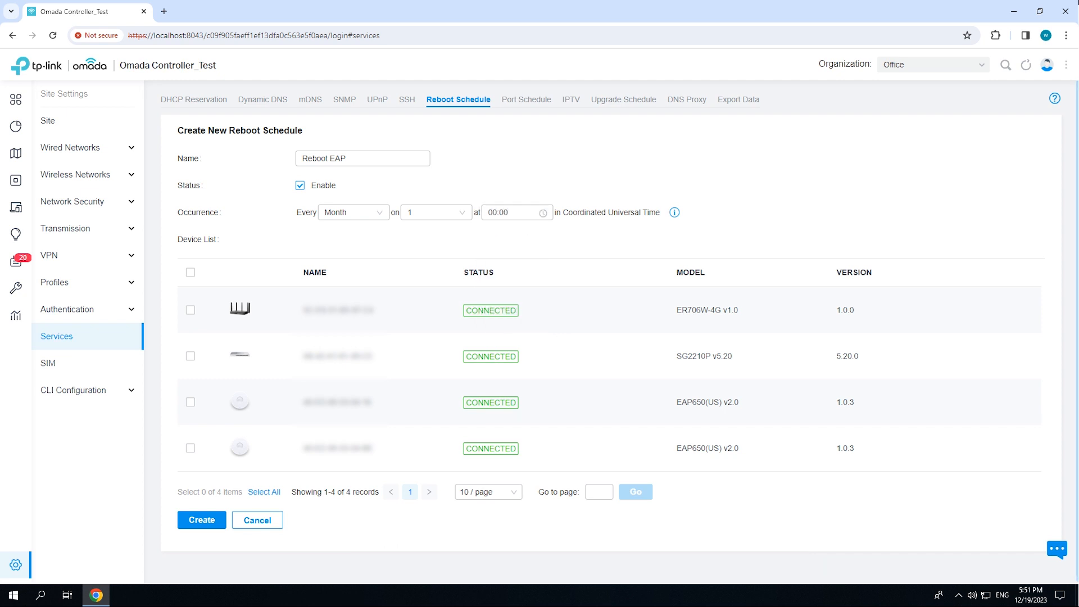
{"action": "left_click", "coordinate": [191, 403]}
{"action": "left_click", "coordinate": [190, 448]}
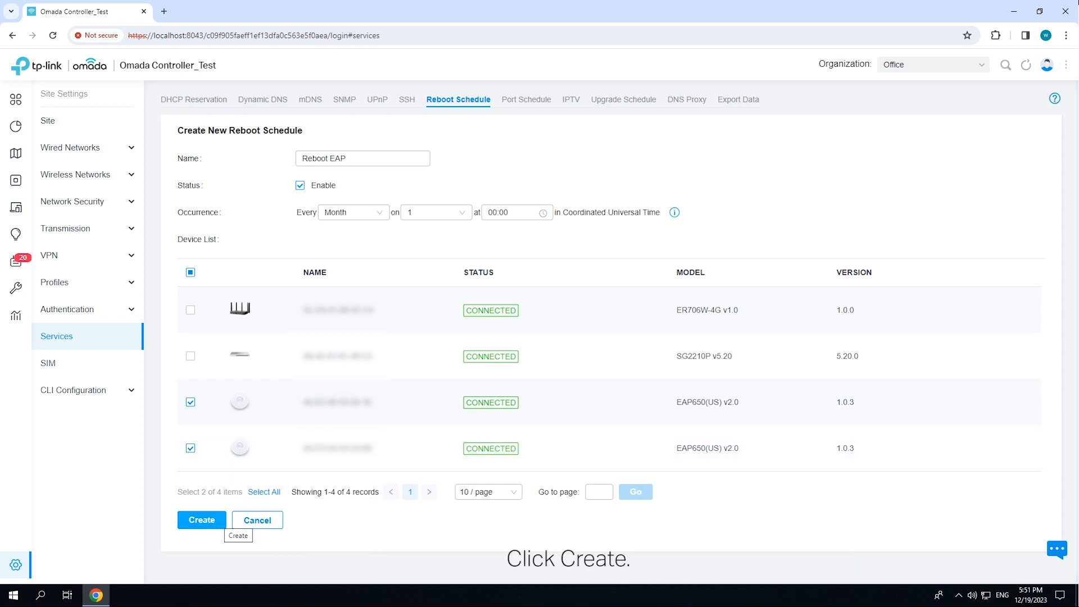
{"action": "left_click", "coordinate": [216, 520]}
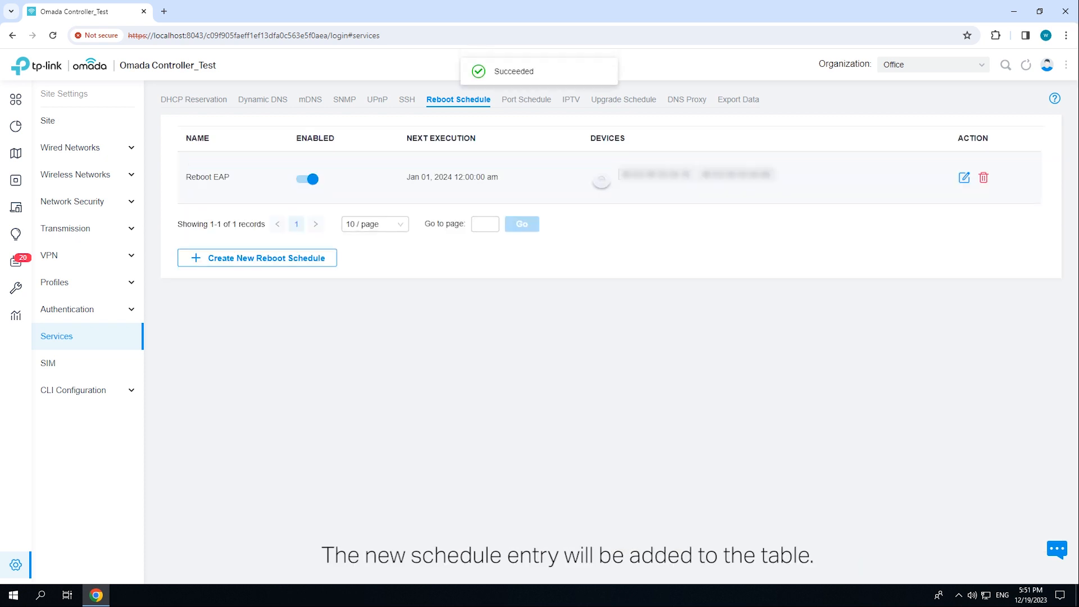